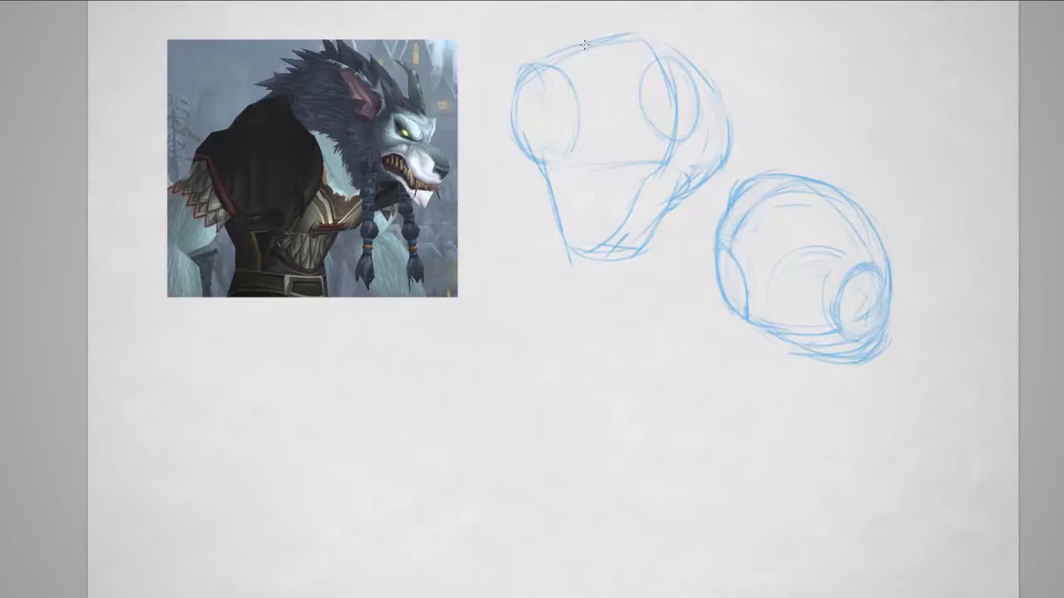
mouse_move(581, 45)
mouse_down()
mouse_move(606, 108)
mouse_move(591, 151)
mouse_move(602, 138)
mouse_move(574, 172)
mouse_move(582, 256)
mouse_up()
mouse_move(645, 39)
mouse_down()
mouse_move(673, 96)
mouse_move(672, 146)
mouse_move(641, 182)
mouse_move(613, 256)
mouse_up()
mouse_move(700, 77)
mouse_down()
mouse_move(697, 163)
mouse_move(673, 189)
mouse_move(703, 165)
mouse_move(677, 181)
mouse_move(633, 249)
mouse_move(588, 259)
mouse_up()
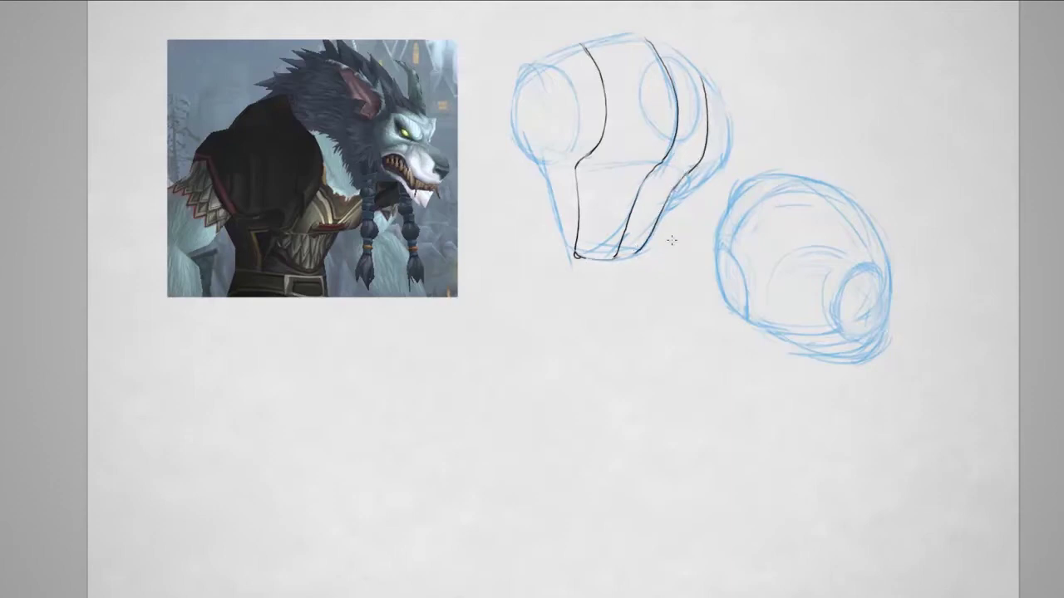
mouse_move(548, 56)
mouse_down()
mouse_move(574, 73)
mouse_move(583, 121)
mouse_move(561, 173)
mouse_move(562, 233)
mouse_up()
mouse_move(713, 84)
mouse_down()
mouse_move(691, 192)
mouse_move(678, 201)
mouse_up()
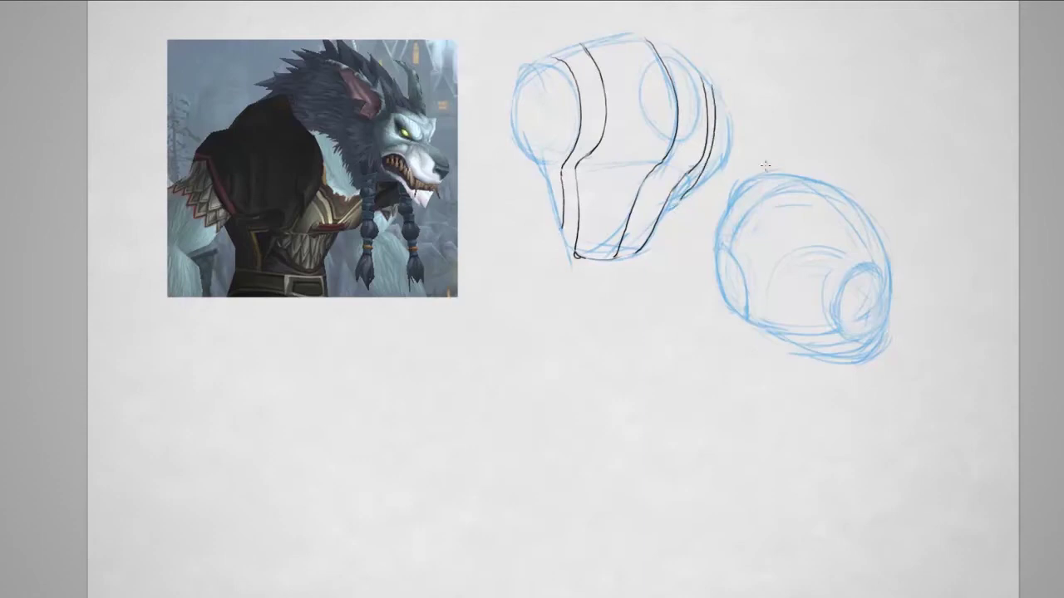
mouse_move(886, 255)
mouse_down()
mouse_move(846, 243)
mouse_move(812, 281)
mouse_move(809, 325)
mouse_move(865, 361)
mouse_up()
mouse_move(865, 209)
mouse_down()
mouse_move(784, 228)
mouse_move(761, 271)
mouse_move(763, 304)
mouse_move(846, 367)
mouse_move(805, 337)
mouse_move(862, 362)
mouse_up()
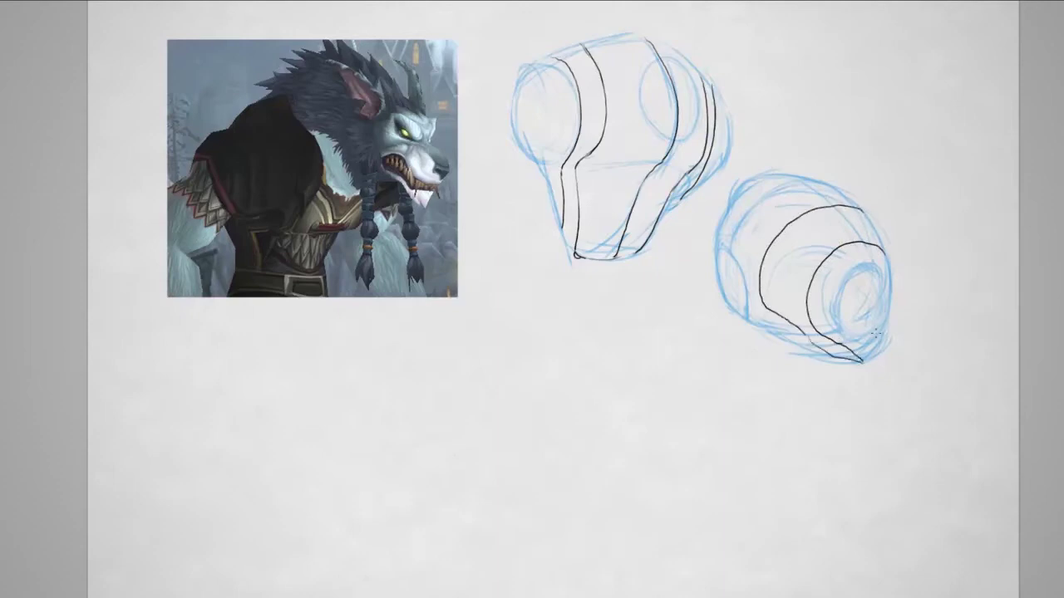
mouse_move(821, 181)
mouse_down()
mouse_move(763, 192)
mouse_move(720, 248)
mouse_move(721, 304)
mouse_up()
mouse_move(781, 173)
mouse_down()
mouse_move(743, 188)
mouse_move(720, 231)
mouse_up()
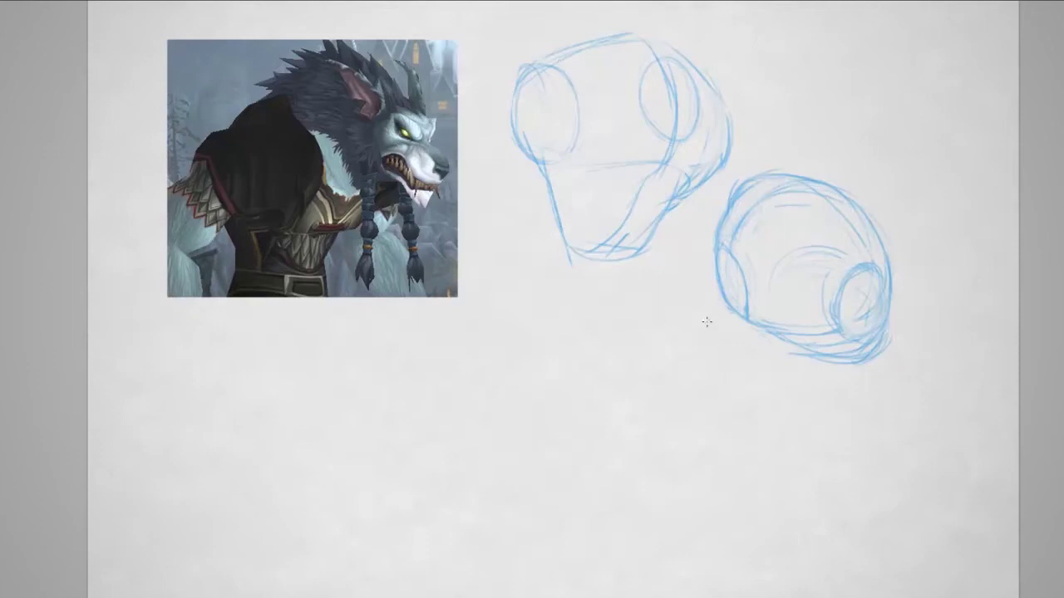
Step: Ink black contours over the torso form's center, lower edge, left-circle arcs and right back edge
drag(578, 53, 604, 130)
drag(569, 258, 628, 196)
drag(653, 192, 633, 251)
mouse_move(603, 126)
mouse_down()
mouse_move(628, 188)
mouse_move(712, 173)
mouse_up()
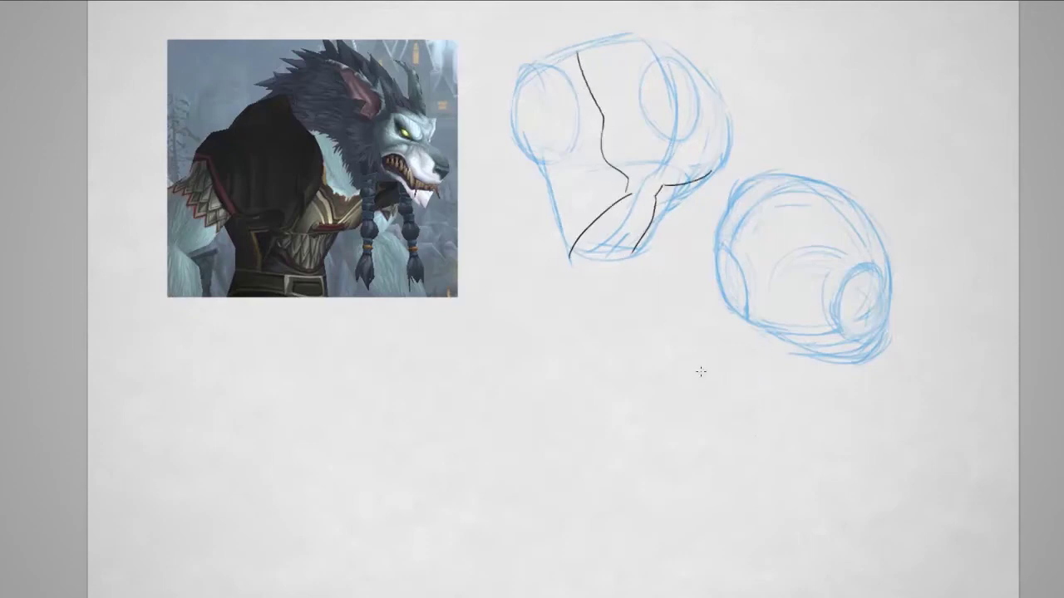
drag(530, 64, 572, 151)
drag(522, 75, 554, 152)
drag(724, 112, 727, 178)
drag(733, 137, 706, 185)
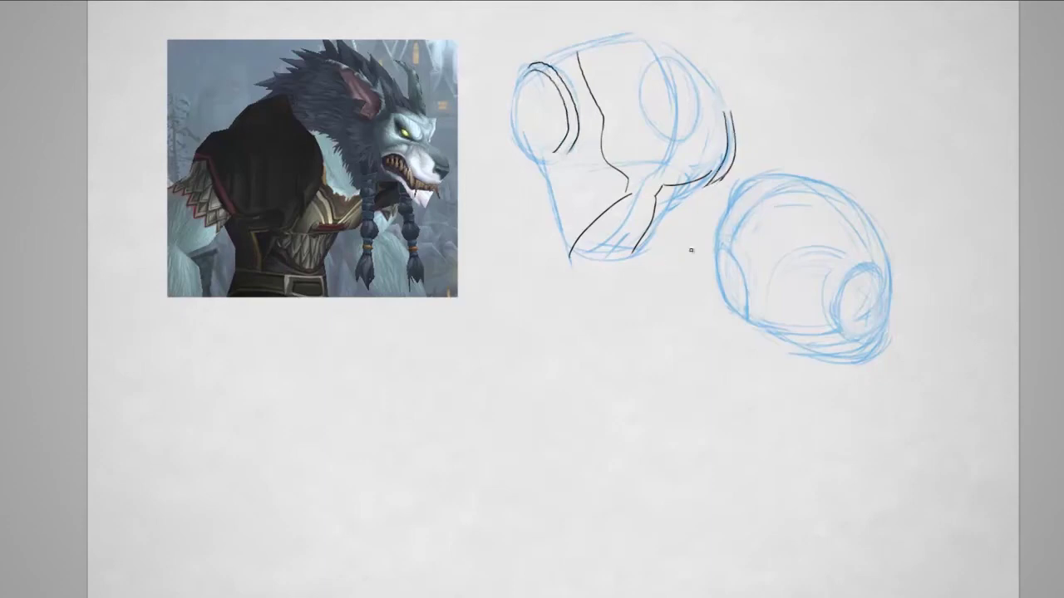
Step: Trace the hip form's long arc, socket, top-left outline and small circle in black
mouse_move(800, 322)
mouse_down()
mouse_move(848, 232)
mouse_move(868, 266)
mouse_up()
mouse_move(828, 183)
mouse_down()
mouse_move(859, 227)
mouse_move(886, 311)
mouse_up()
drag(805, 321, 806, 343)
mouse_move(724, 231)
mouse_down()
mouse_move(756, 179)
mouse_move(796, 173)
mouse_move(729, 202)
mouse_up()
mouse_move(803, 334)
mouse_down()
mouse_move(806, 347)
mouse_move(886, 323)
mouse_up()
drag(890, 283, 883, 322)
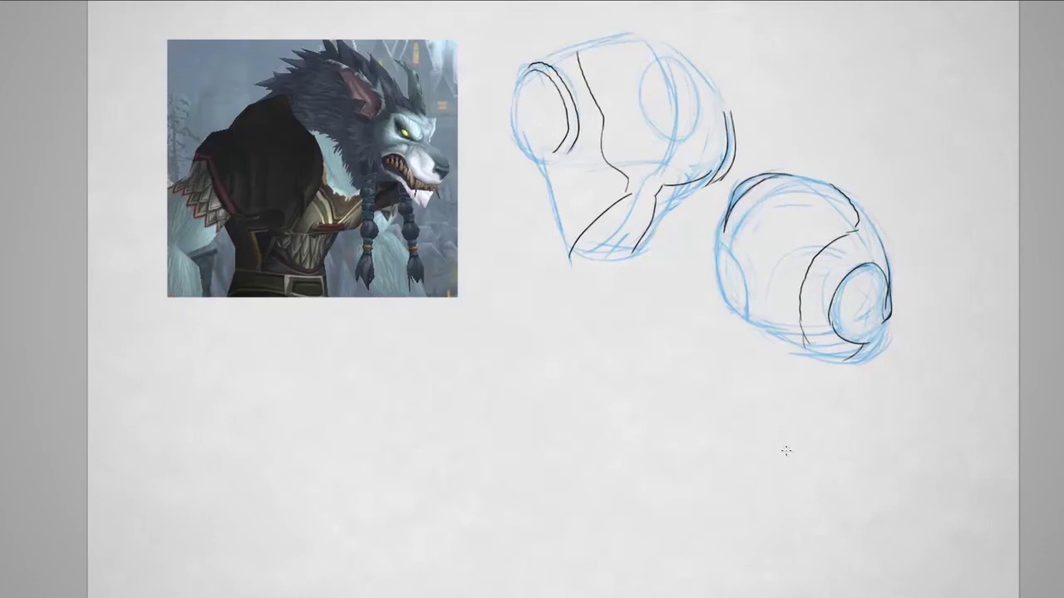
Step: Add contour lines, a curve and small detail strokes at the torso's lower left
drag(545, 173, 536, 207)
mouse_move(548, 200)
mouse_down()
mouse_move(578, 212)
mouse_move(554, 241)
mouse_up()
mouse_move(532, 207)
mouse_down()
mouse_move(551, 206)
mouse_move(532, 198)
mouse_move(522, 241)
mouse_move(562, 262)
mouse_up()
drag(576, 217, 562, 261)
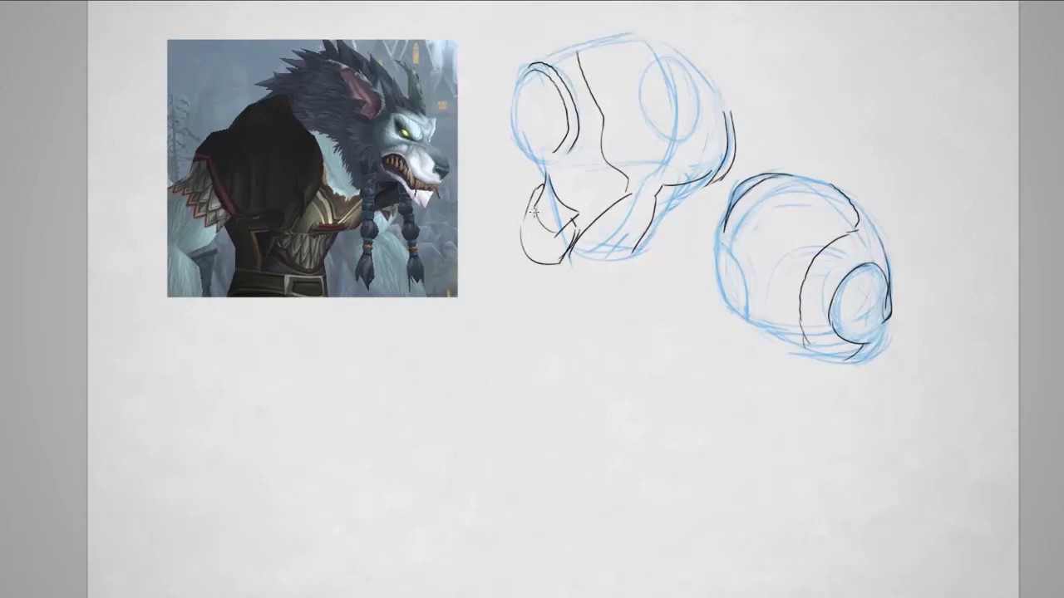
mouse_move(537, 204)
mouse_down()
mouse_move(550, 235)
mouse_move(541, 223)
mouse_move(576, 241)
mouse_up()
Step: Ink a narrow costume strip below the torso's lower edge, undoing and redrawing a bad stroke
drag(668, 209, 655, 274)
mouse_move(675, 237)
mouse_down()
mouse_move(653, 274)
mouse_move(647, 265)
mouse_move(672, 213)
mouse_up()
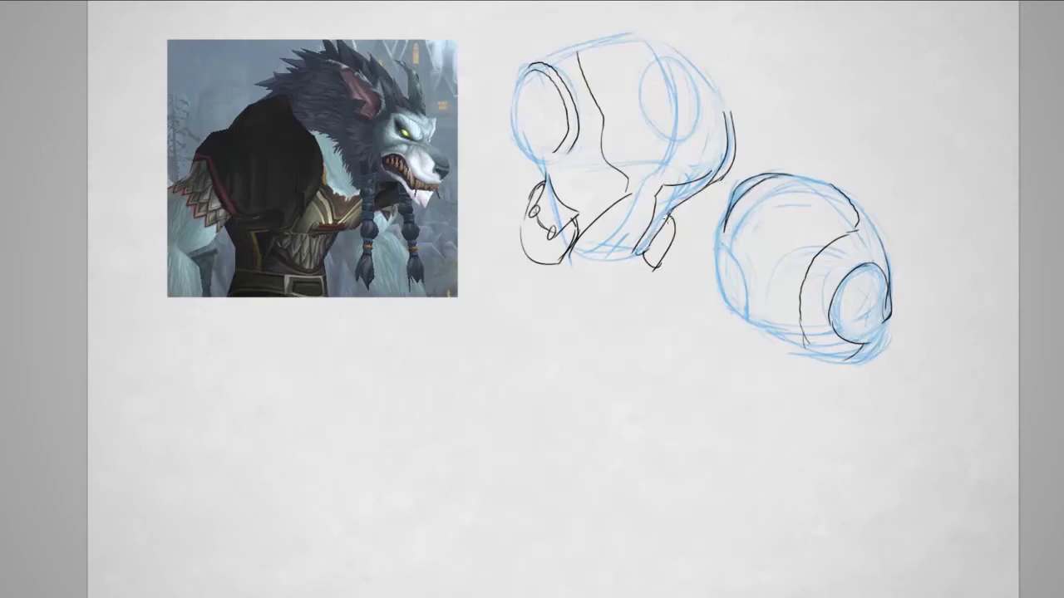
key(ctrl+z)
key(ctrl+z)
key(ctrl+z)
key(ctrl+z)
mouse_move(645, 262)
mouse_down()
mouse_move(659, 264)
mouse_move(678, 212)
mouse_move(645, 250)
mouse_move(680, 208)
mouse_move(645, 263)
mouse_up()
drag(680, 207, 662, 224)
drag(667, 223, 645, 253)
mouse_move(681, 203)
mouse_down()
mouse_move(670, 243)
mouse_move(680, 236)
mouse_up()
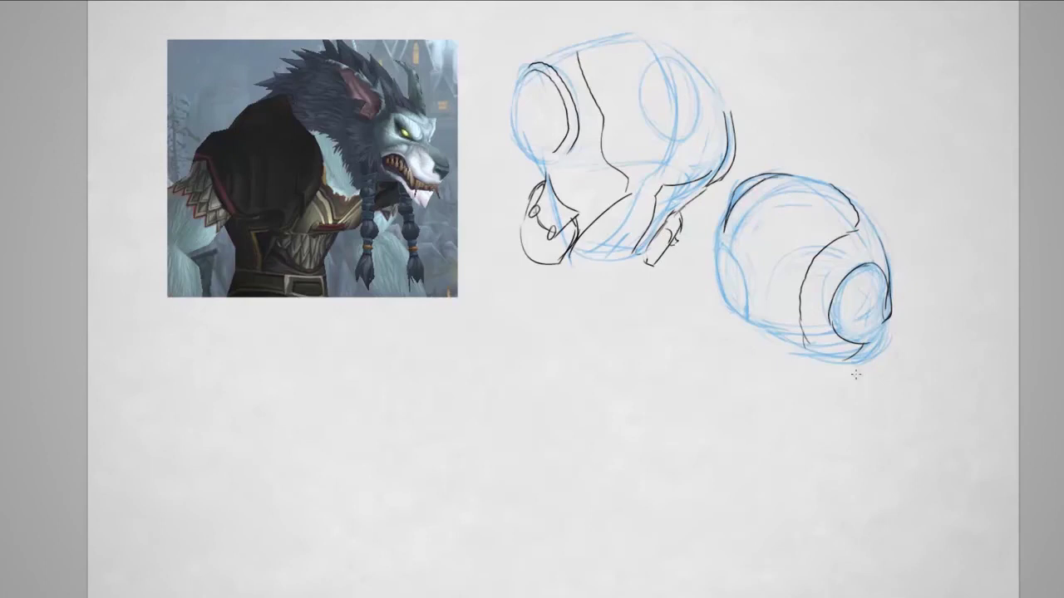